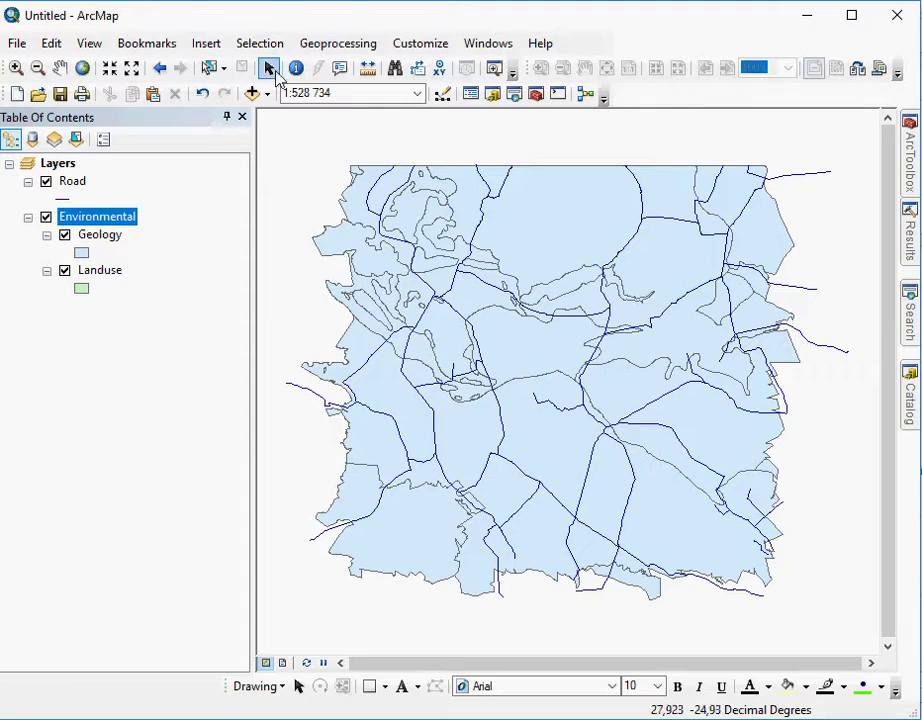
# Step: Add the COORDINA.dbf table from the Practical_1_Data folder to the map
pyautogui.click(254, 94)
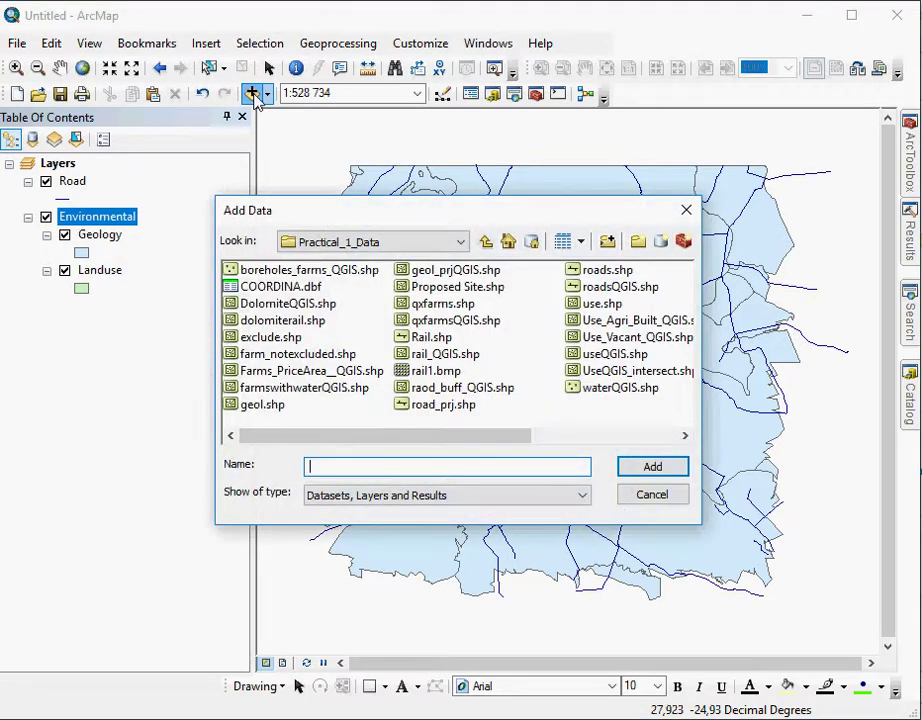
pyautogui.click(292, 287)
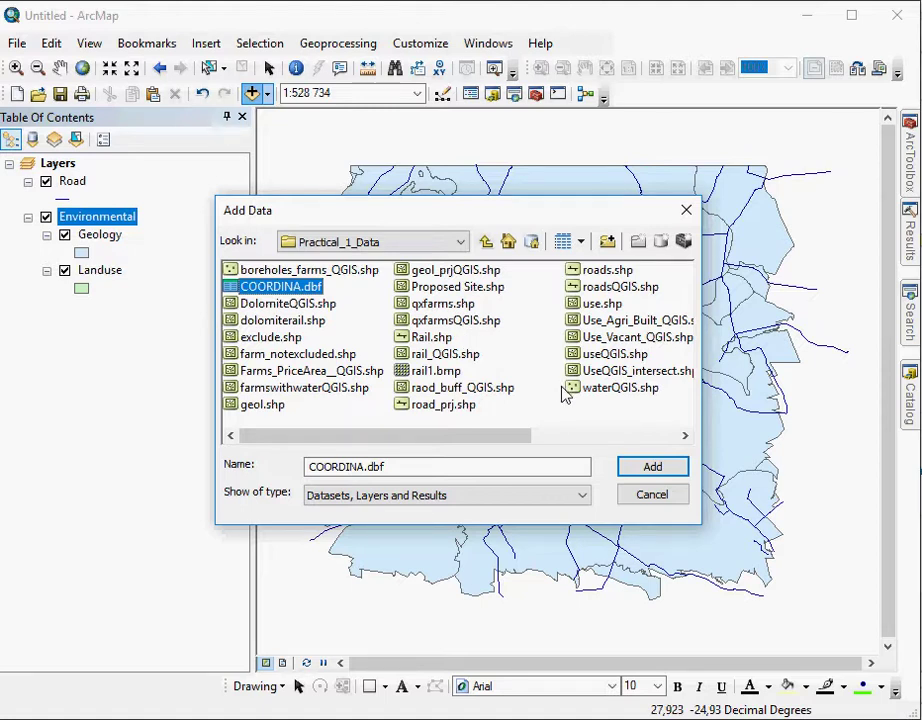
pyautogui.click(650, 468)
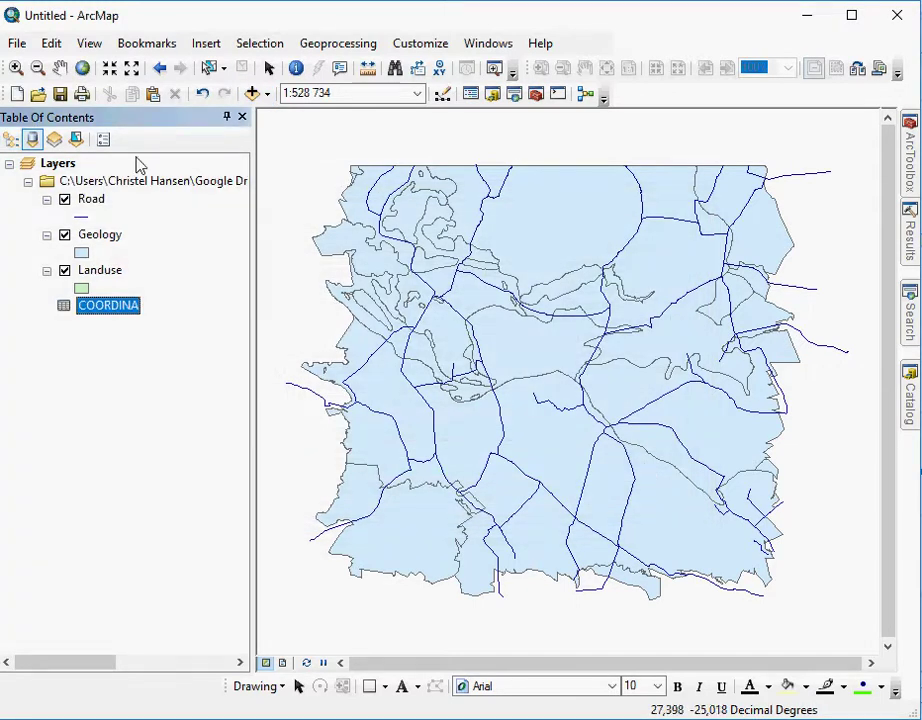
# Step: Open the COORDINA attribute table and review its rows and the LAT and LON columns
pyautogui.rightClick(93, 311)
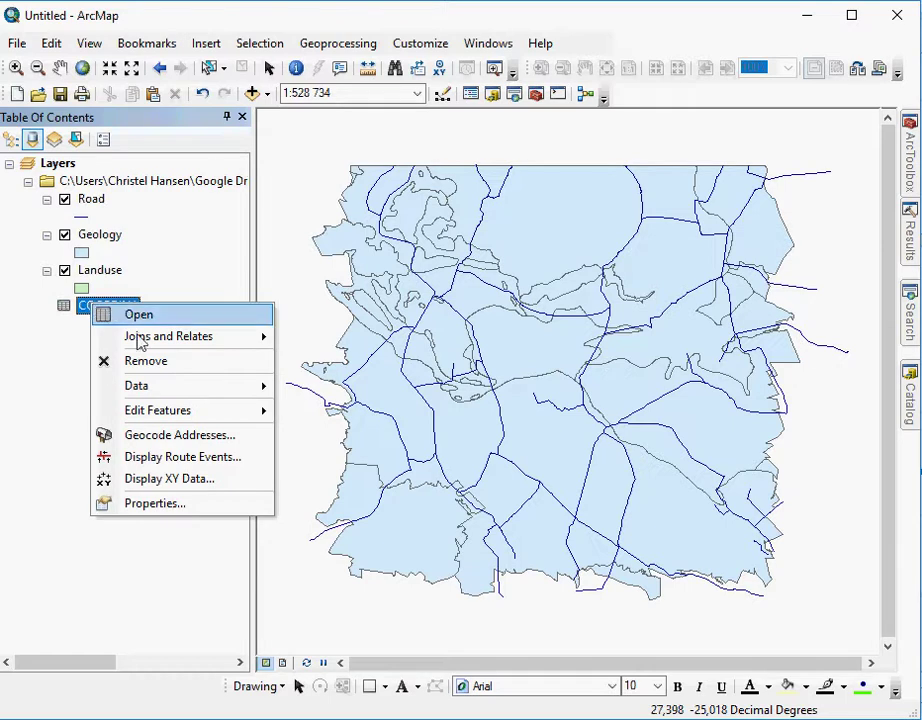
pyautogui.click(138, 316)
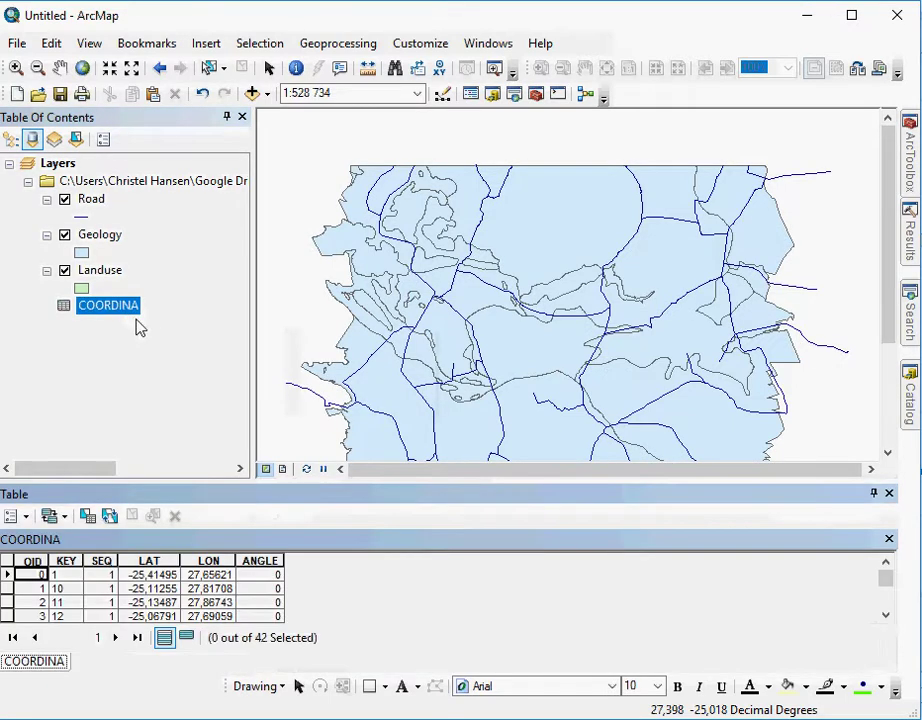
pyautogui.scroll(-13, 185, 577)
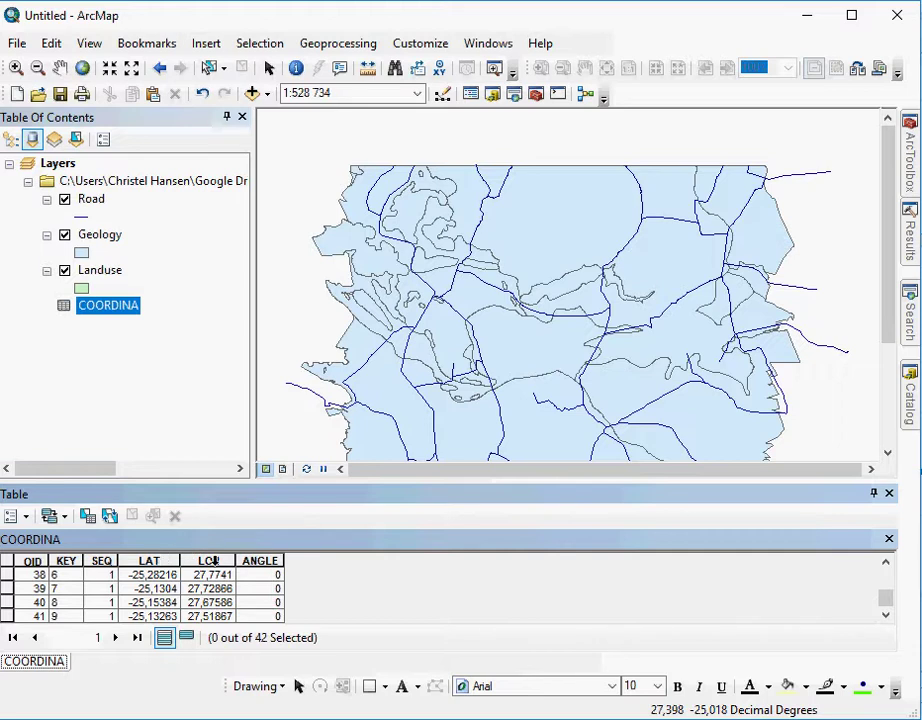
pyautogui.scroll(13, 276, 561)
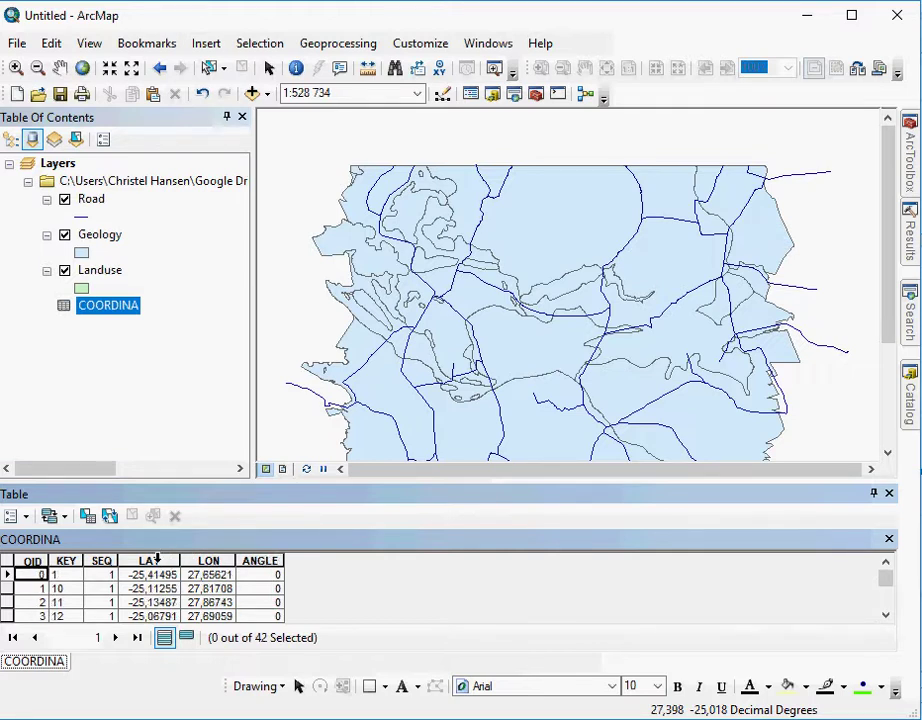
pyautogui.click(152, 561)
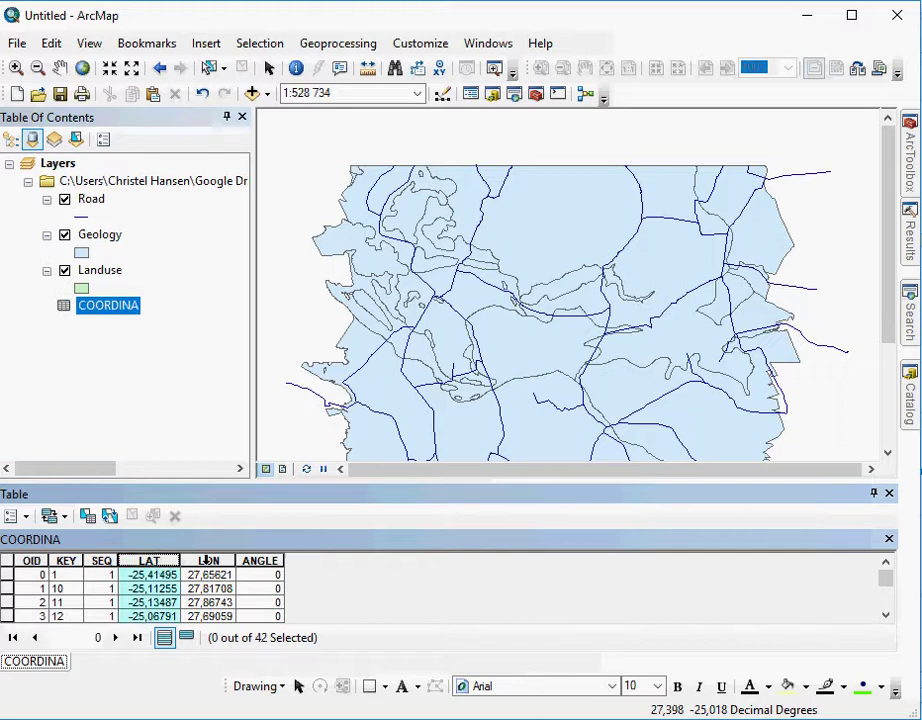
pyautogui.click(207, 561)
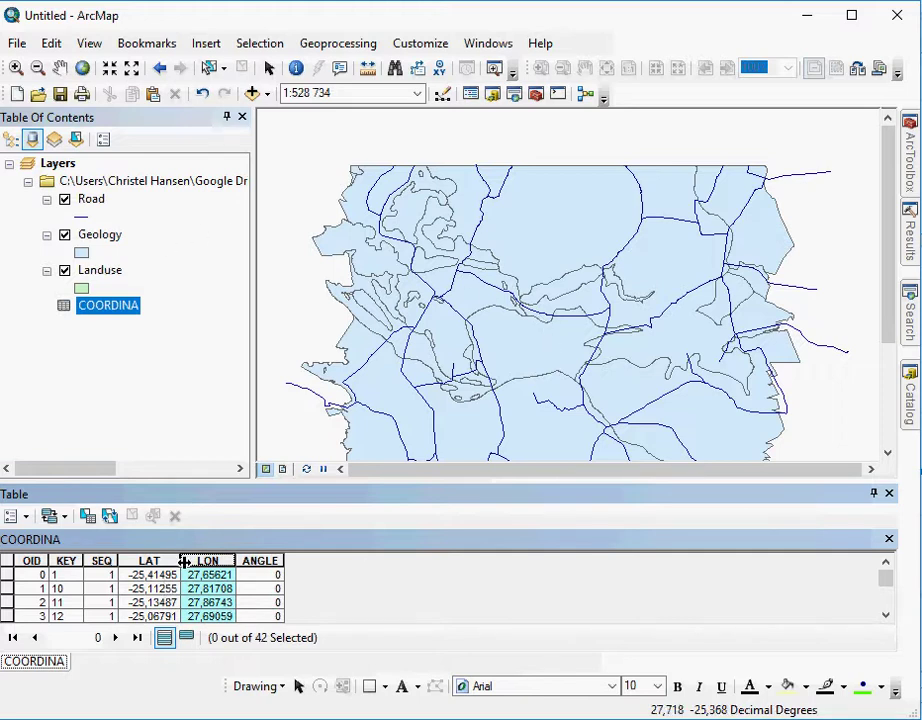
# Step: Maximize the table to show all 42 rows, redock it below the map, and set it to auto-hide
pyautogui.doubleClick(208, 496)
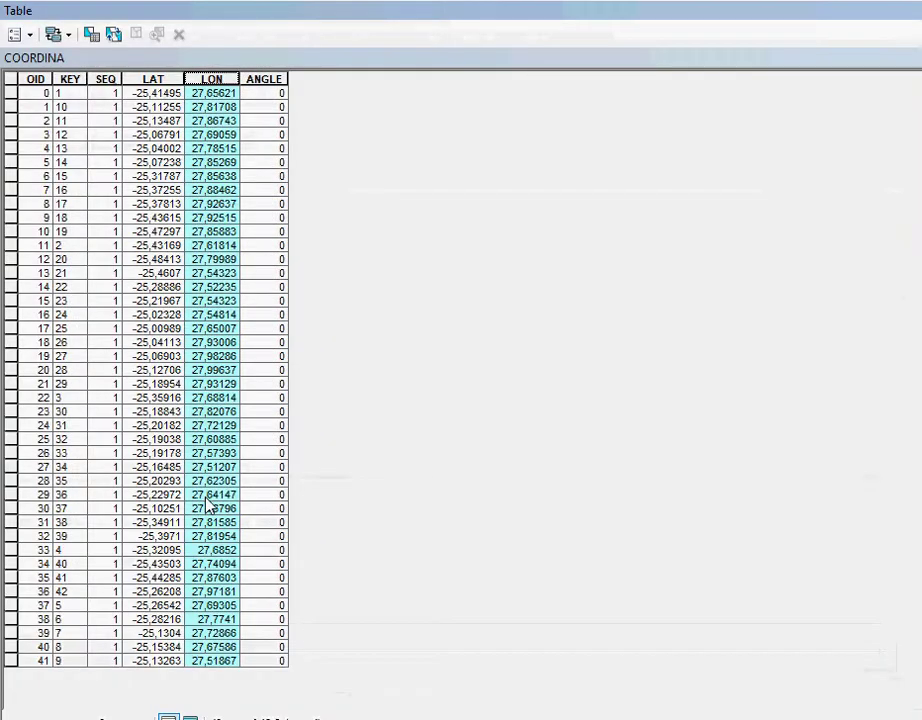
pyautogui.doubleClick(440, 19)
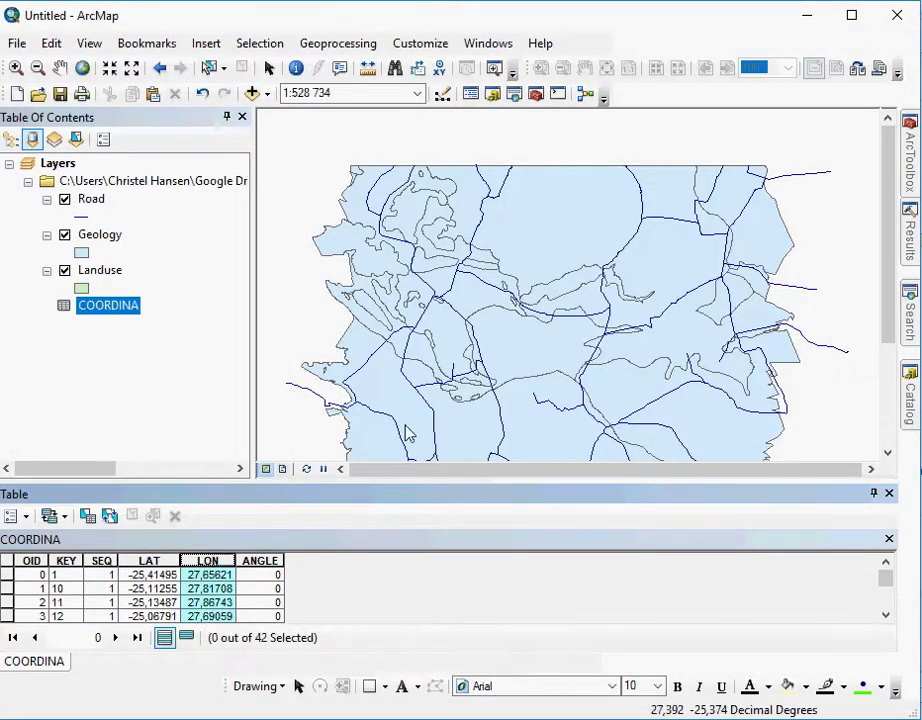
pyautogui.moveTo(415, 425); pyautogui.dragTo(435, 647)
pyautogui.click(874, 493)
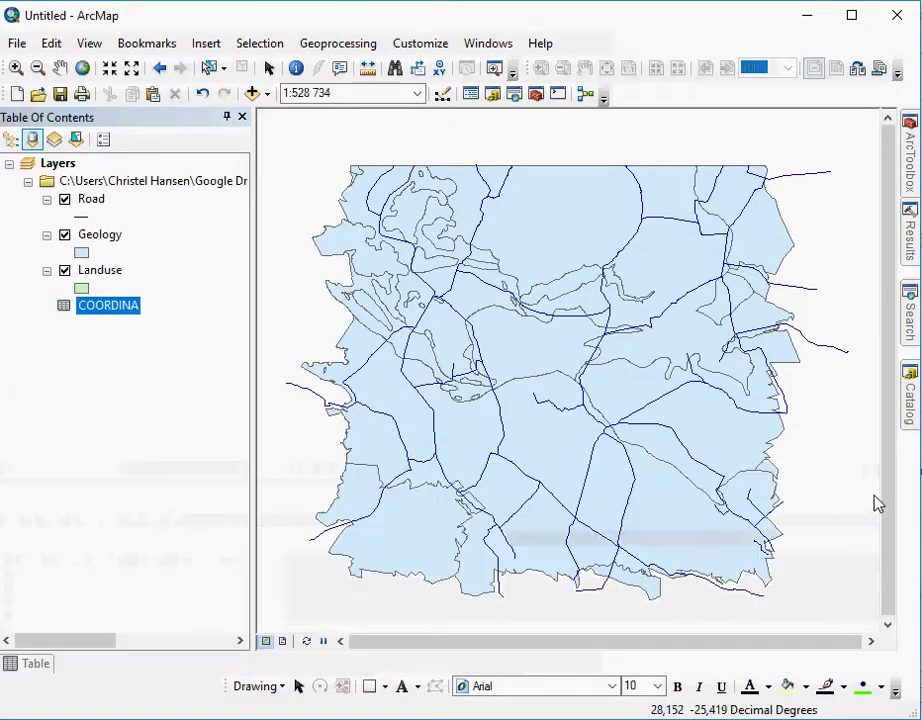
# Step: Open Display XY Data for COORDINA, with LON as X and LAT as Y
pyautogui.rightClick(133, 313)
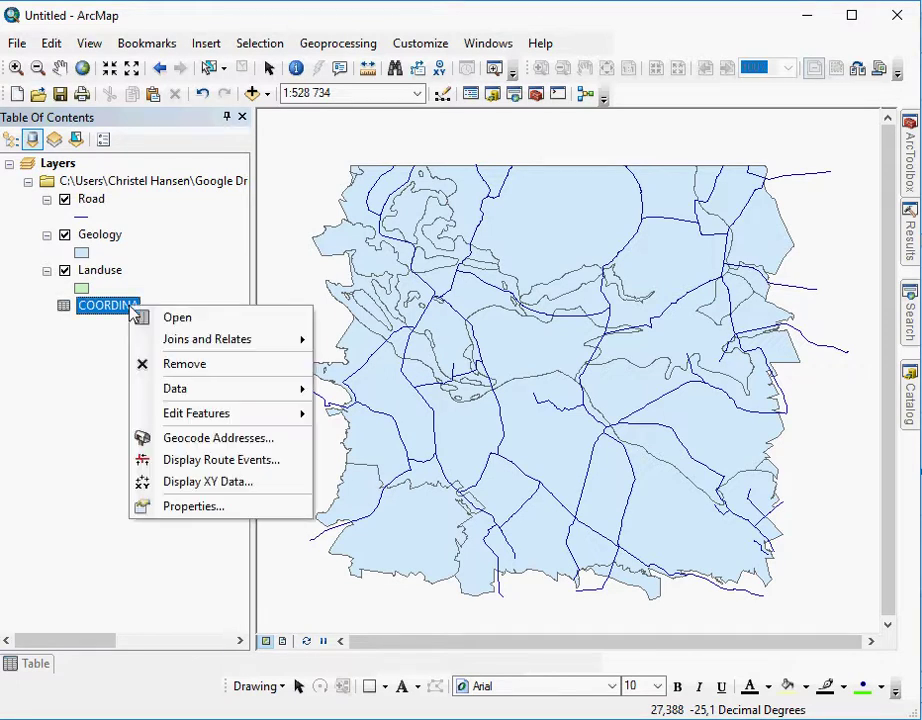
pyautogui.click(200, 481)
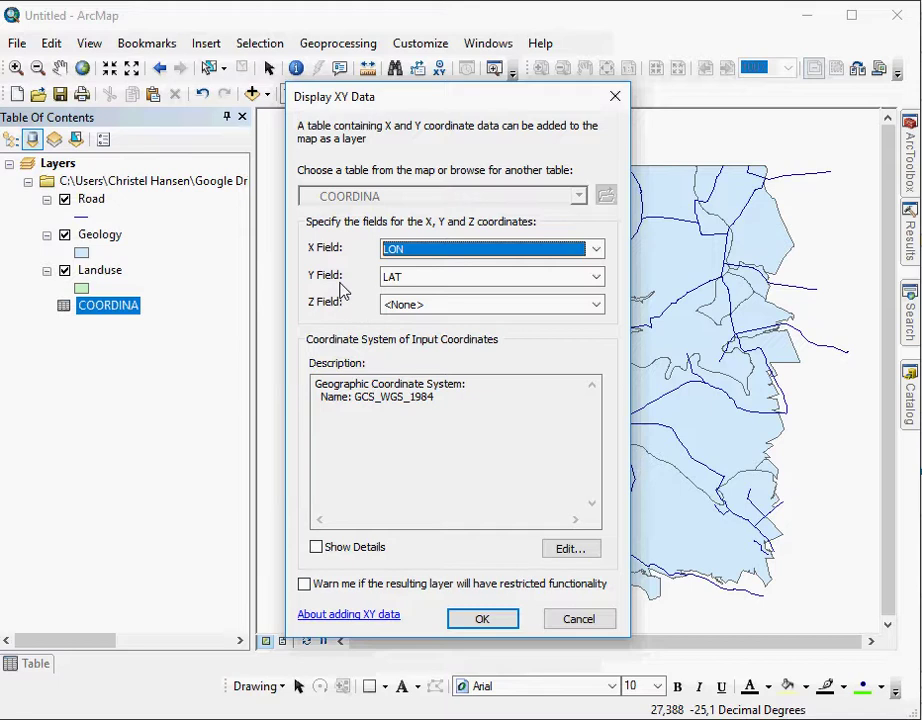
pyautogui.click(404, 313)
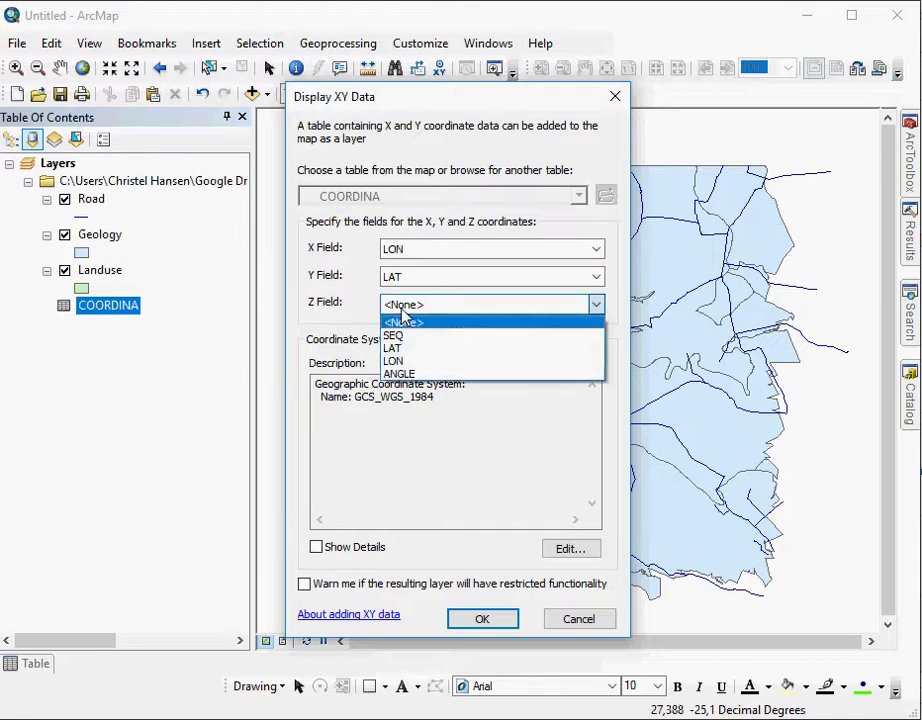
pyautogui.click(410, 321)
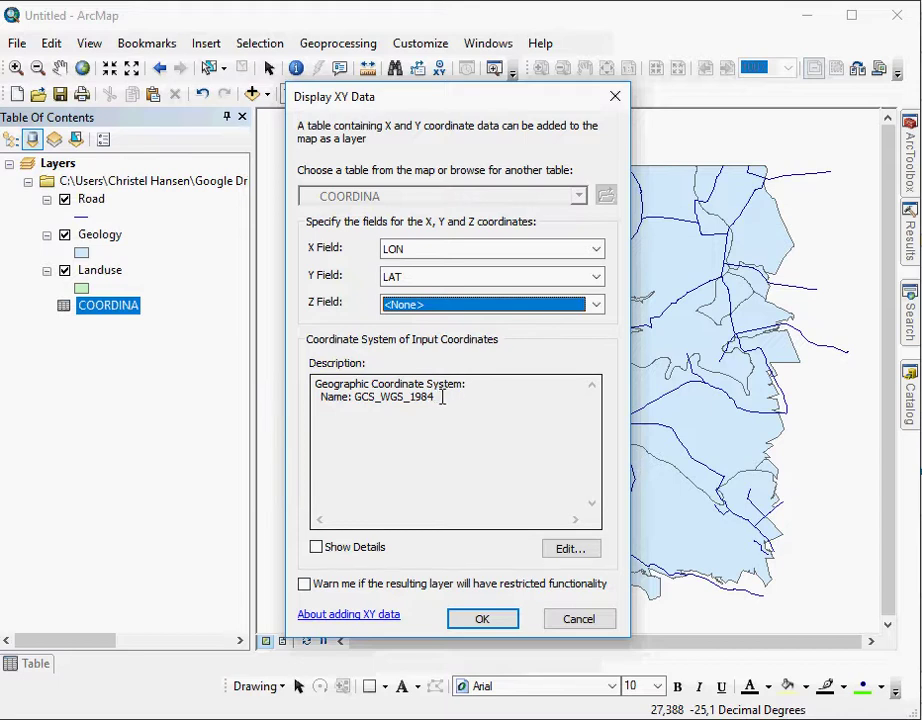
# Step: Search 'hart' and set Hartebeesthoek 1994 as the input coordinate system
pyautogui.click(568, 550)
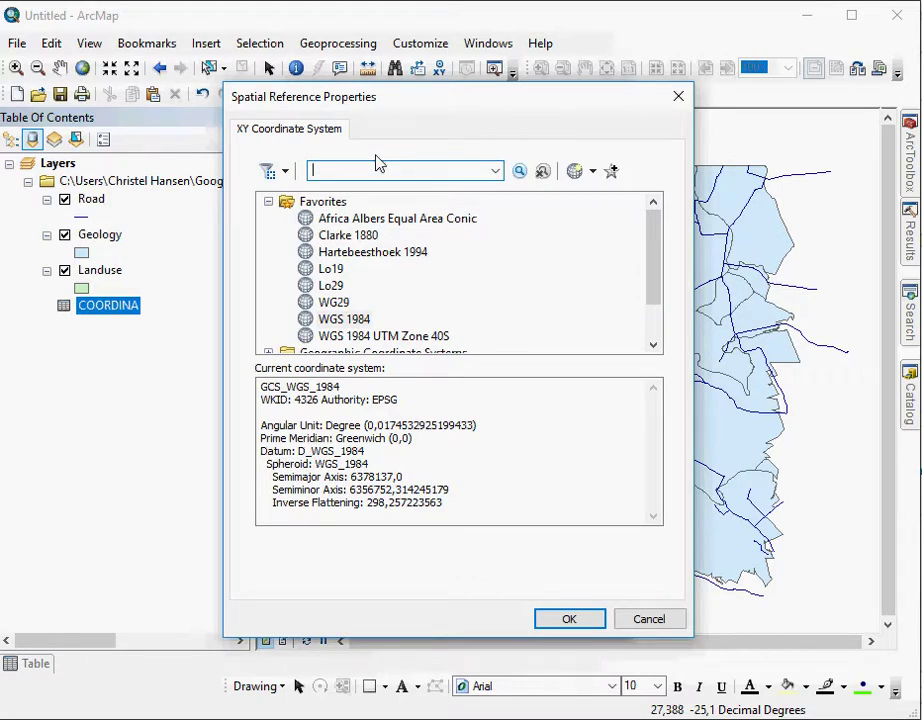
pyautogui.write('harte')
pyautogui.click(520, 170)
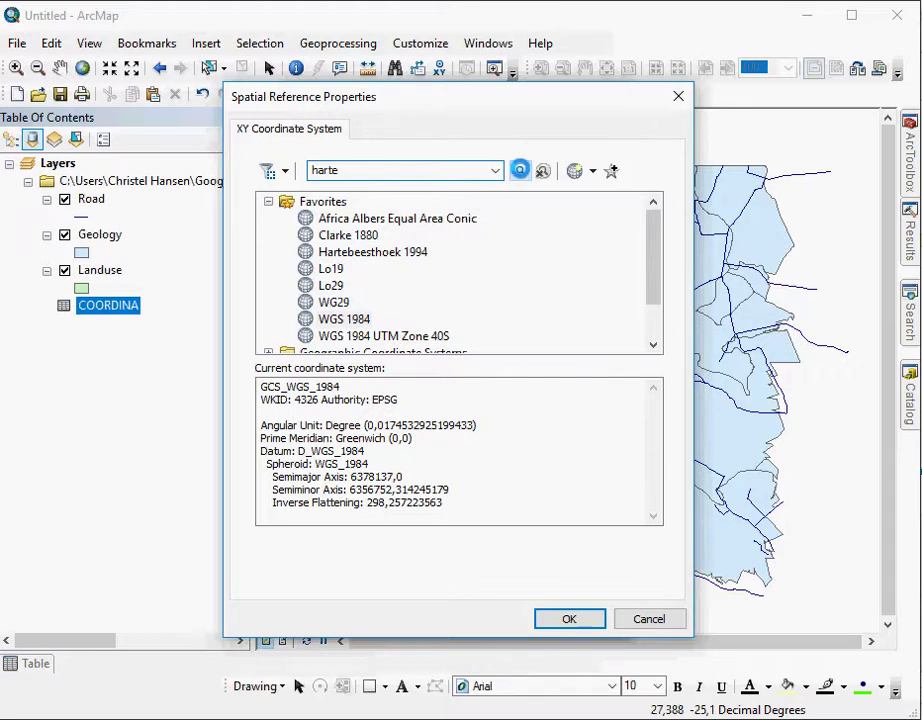
pyautogui.click(416, 239)
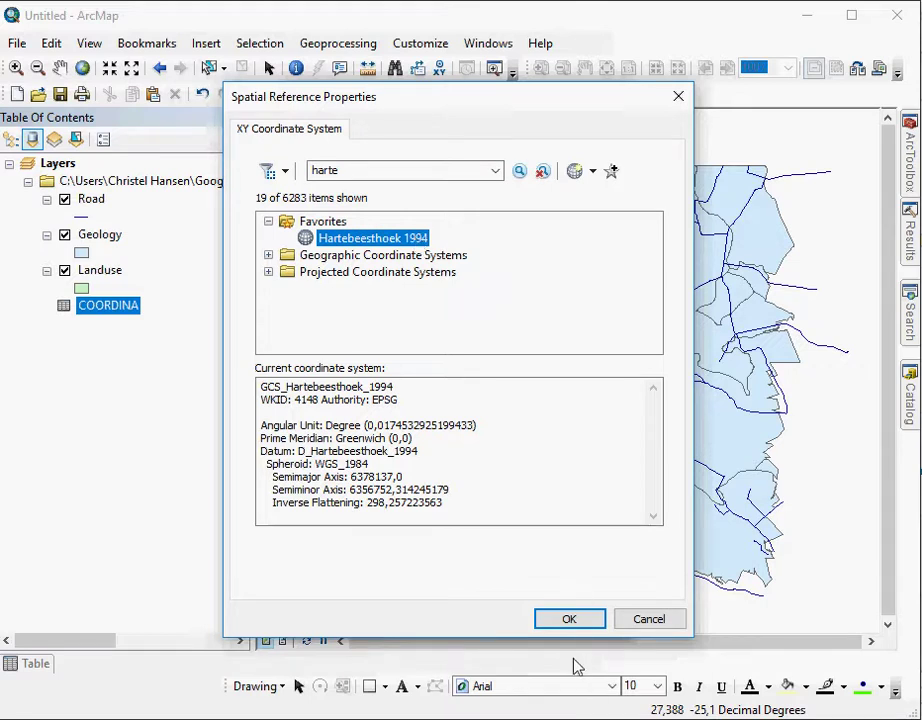
pyautogui.click(569, 626)
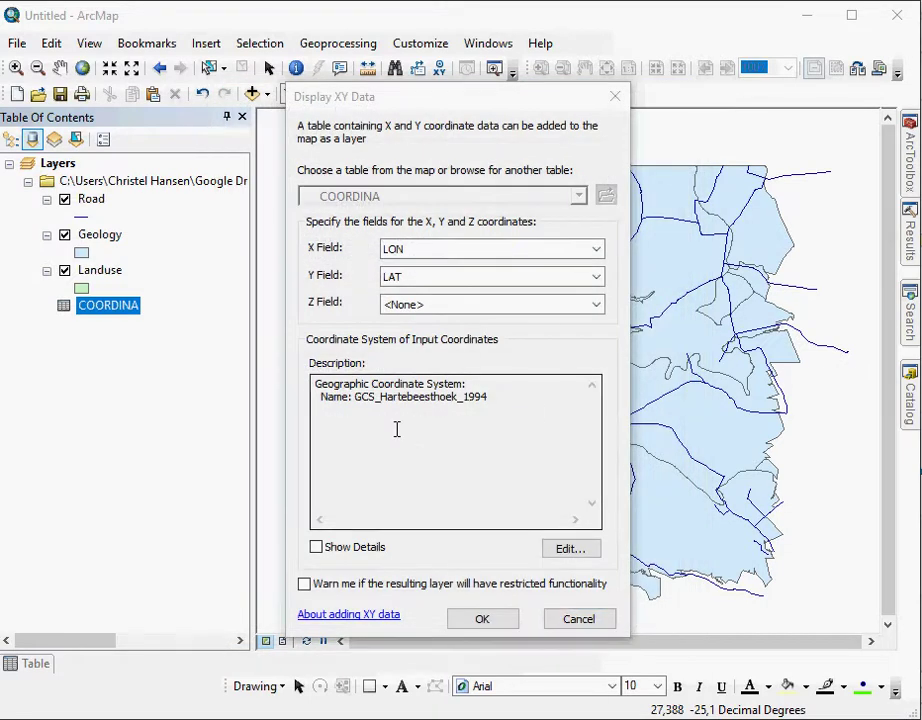
# Step: Pick WGS 1984 in the coordinate system list and browse the Favorites folder
pyautogui.click(562, 550)
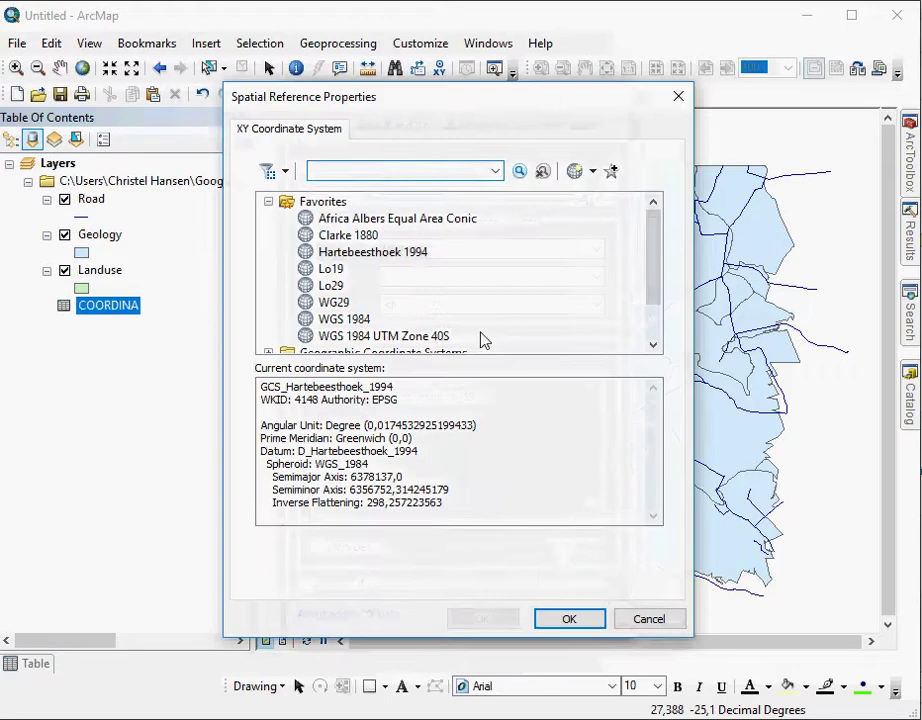
pyautogui.click(362, 319)
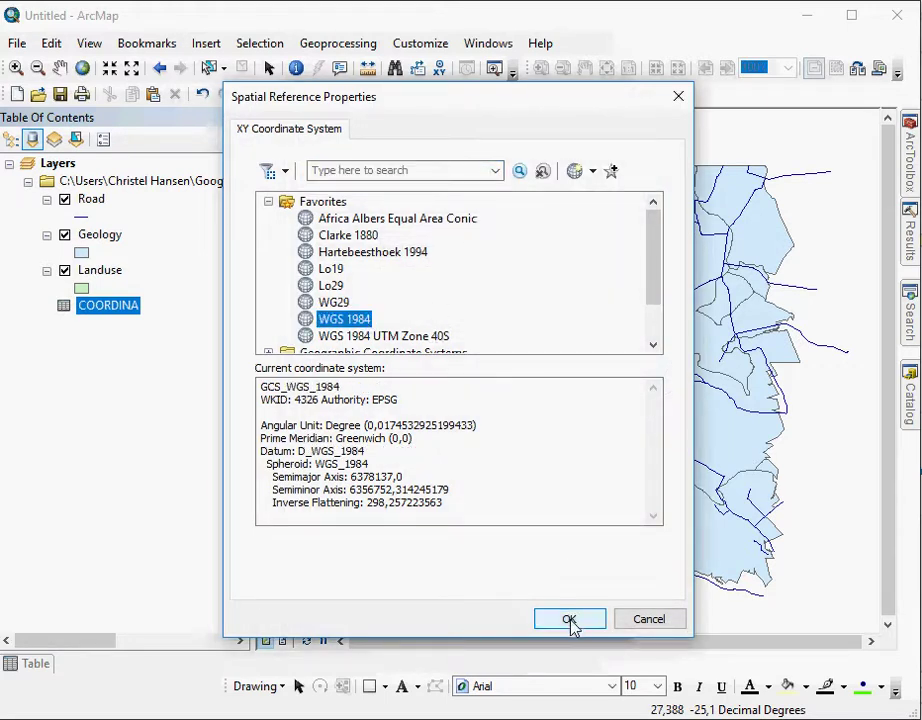
pyautogui.click(268, 204)
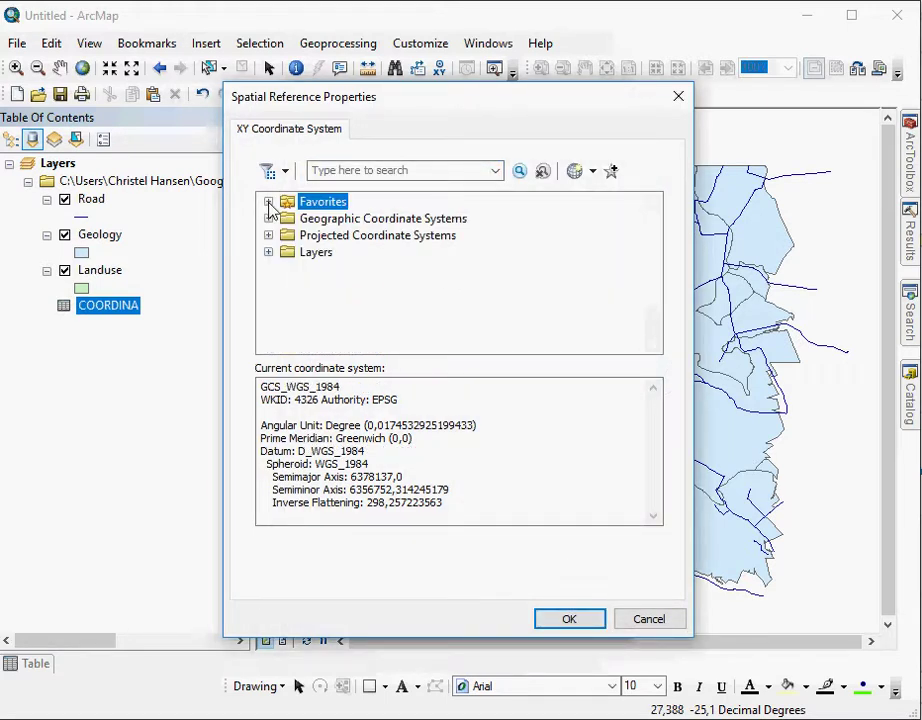
pyautogui.click(268, 204)
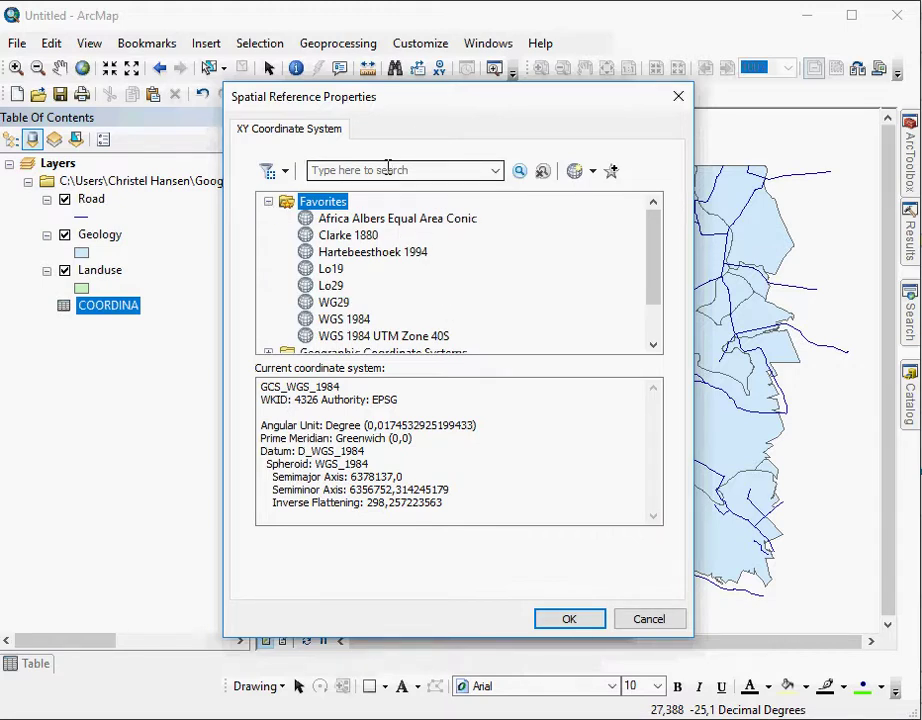
pyautogui.click(268, 202)
# Step: Search for WGS 1984 and choose it under Geographic Coordinate Systems > World as the input coordinate system
pyautogui.click(375, 168)
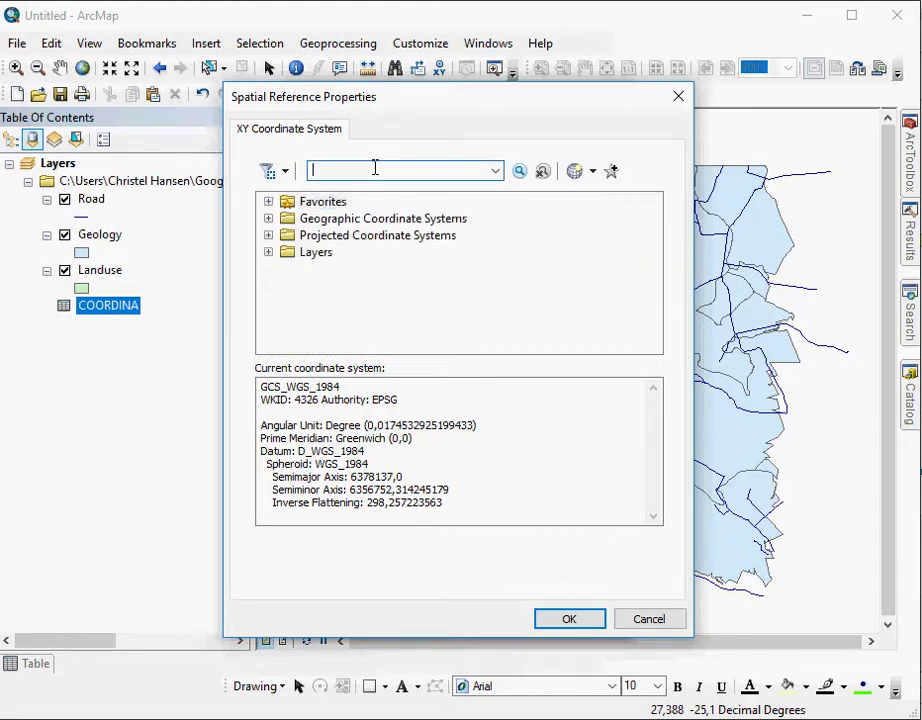
pyautogui.write('wgs 1984')
pyautogui.click(520, 172)
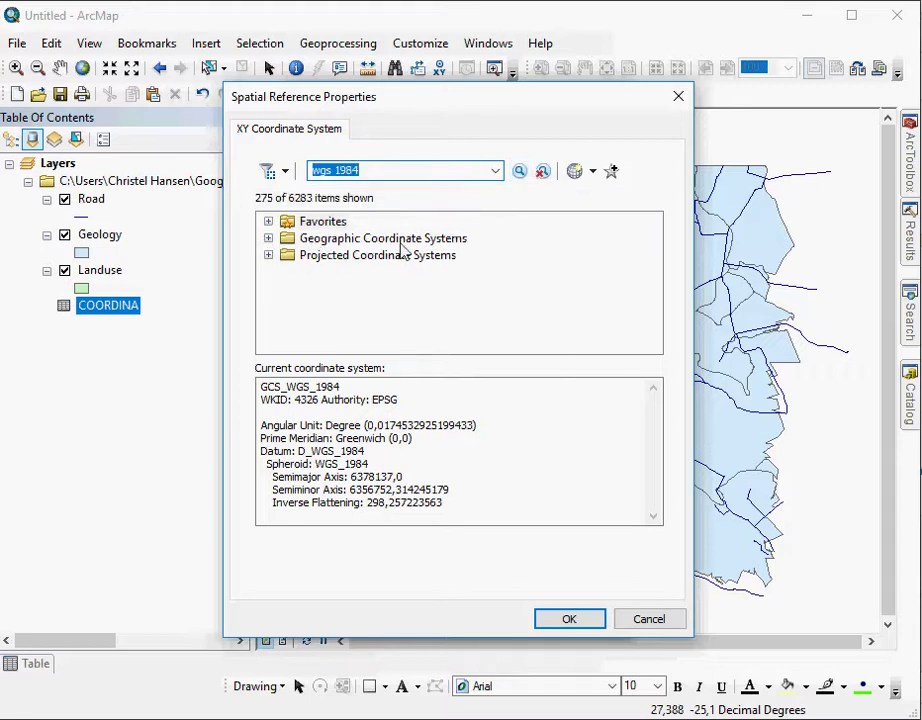
pyautogui.click(268, 239)
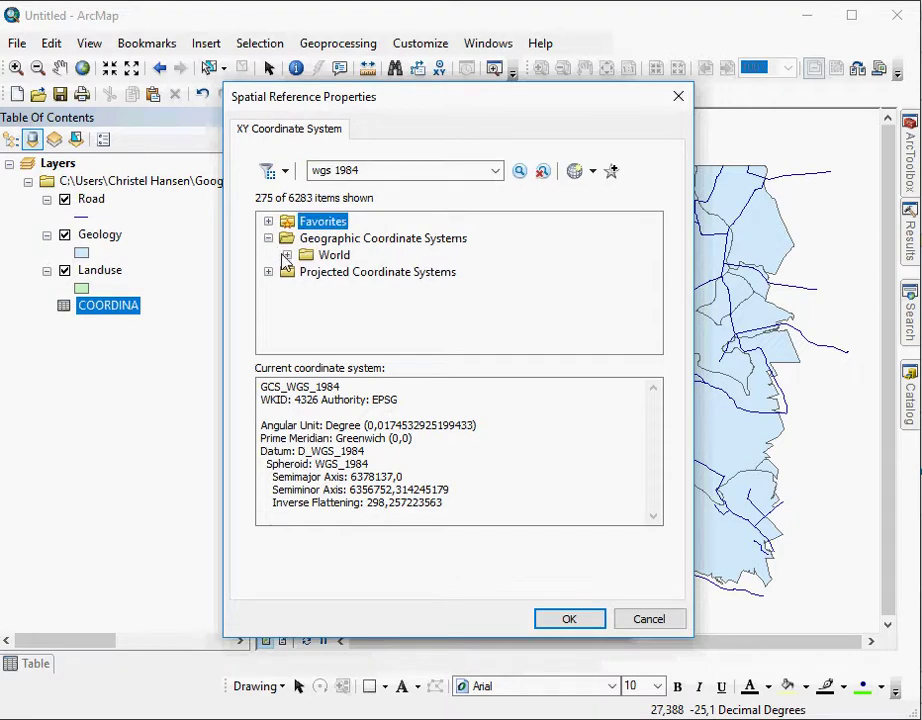
pyautogui.click(288, 256)
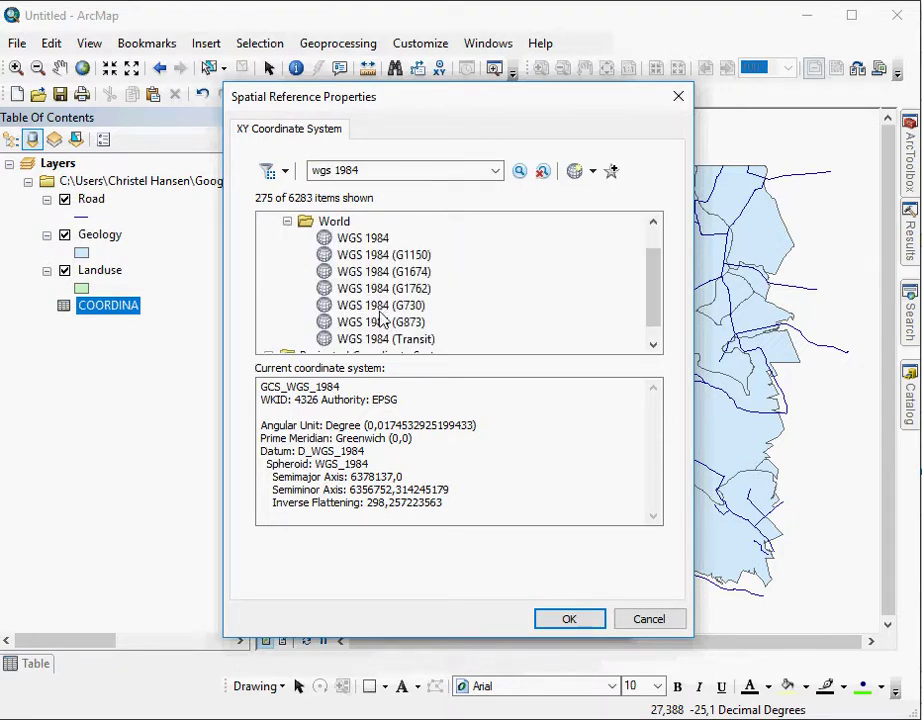
pyautogui.click(379, 244)
pyautogui.rightClick(381, 245)
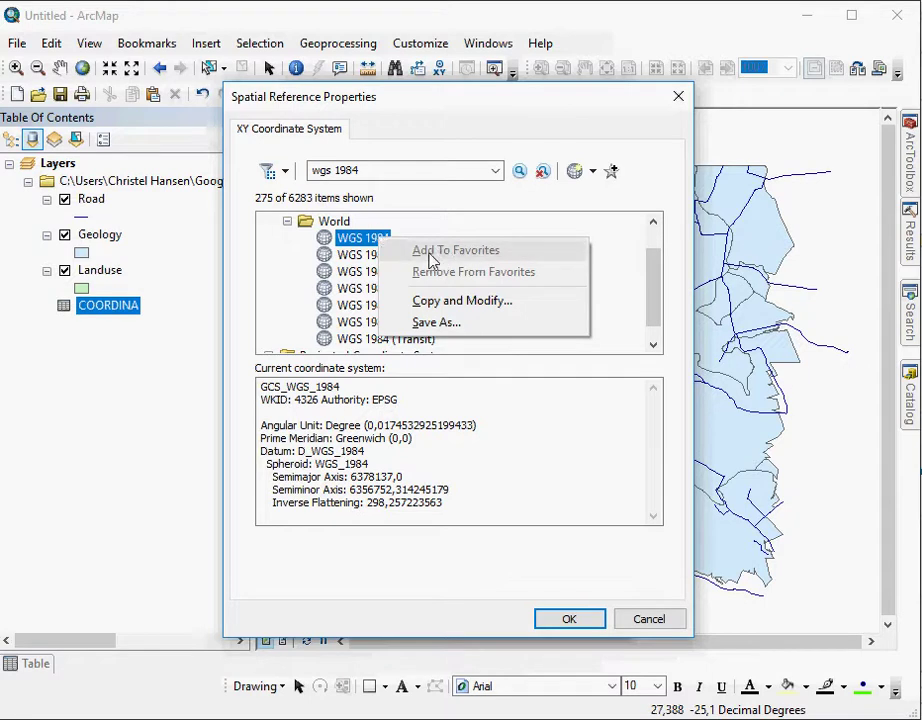
pyautogui.click(605, 237)
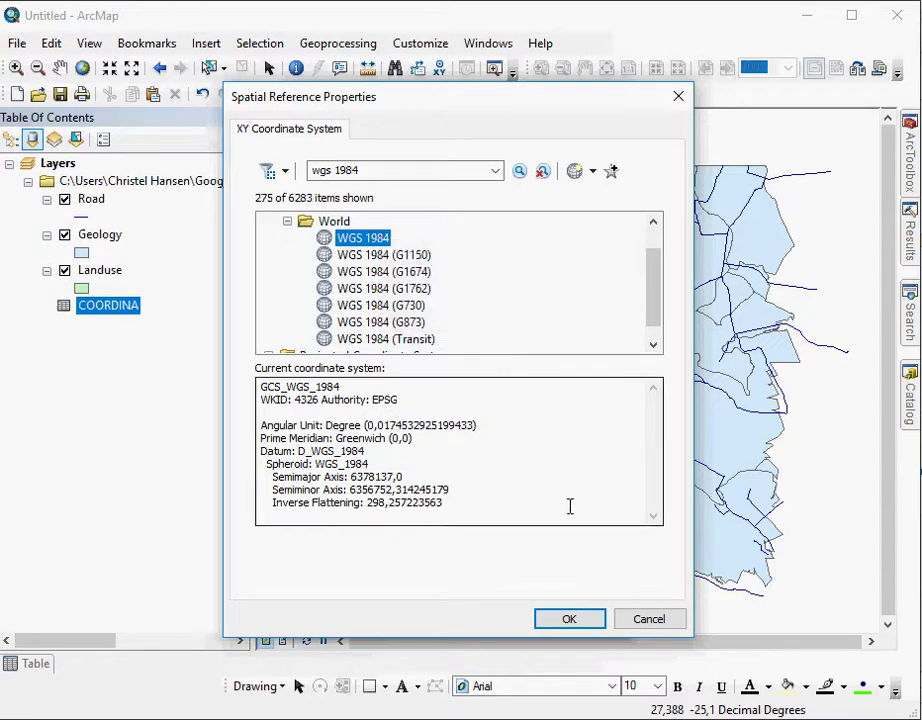
pyautogui.click(568, 616)
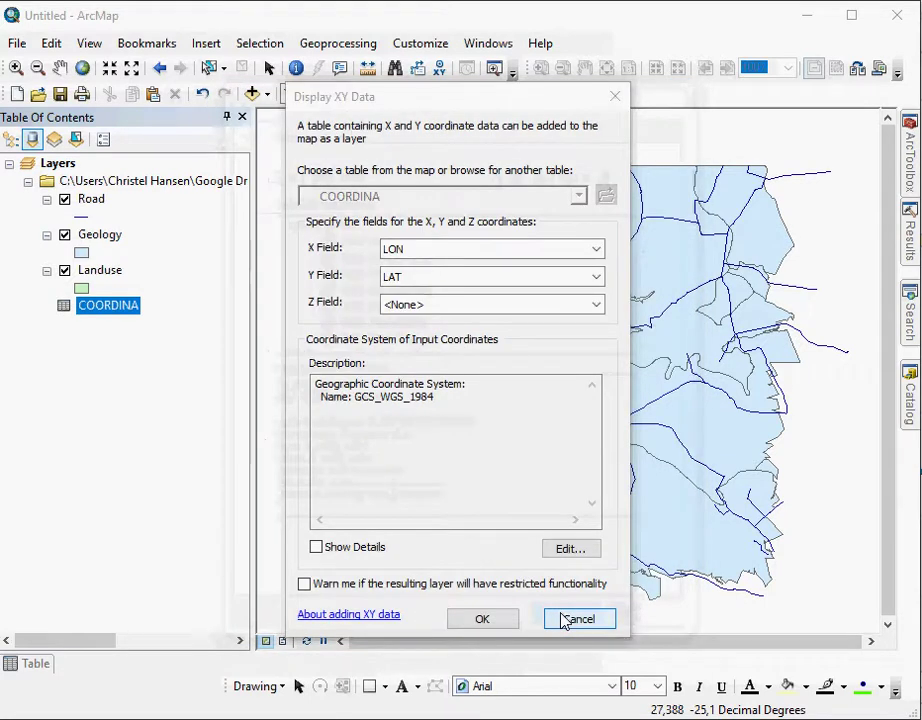
# Step: Plot the table as the COORDINA Events point layer and export its data
pyautogui.click(509, 614)
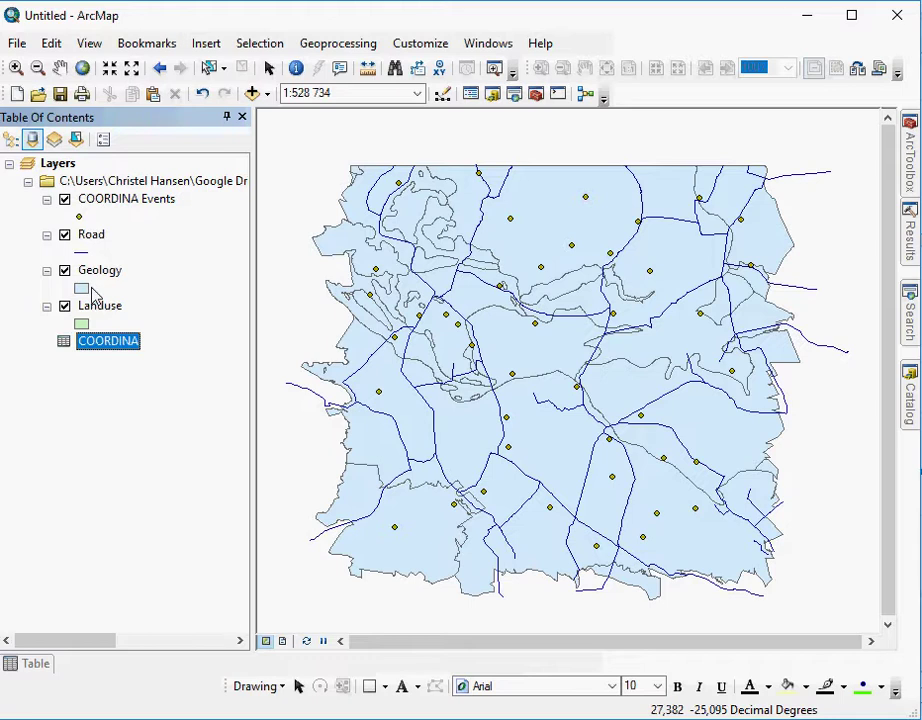
pyautogui.rightClick(110, 204)
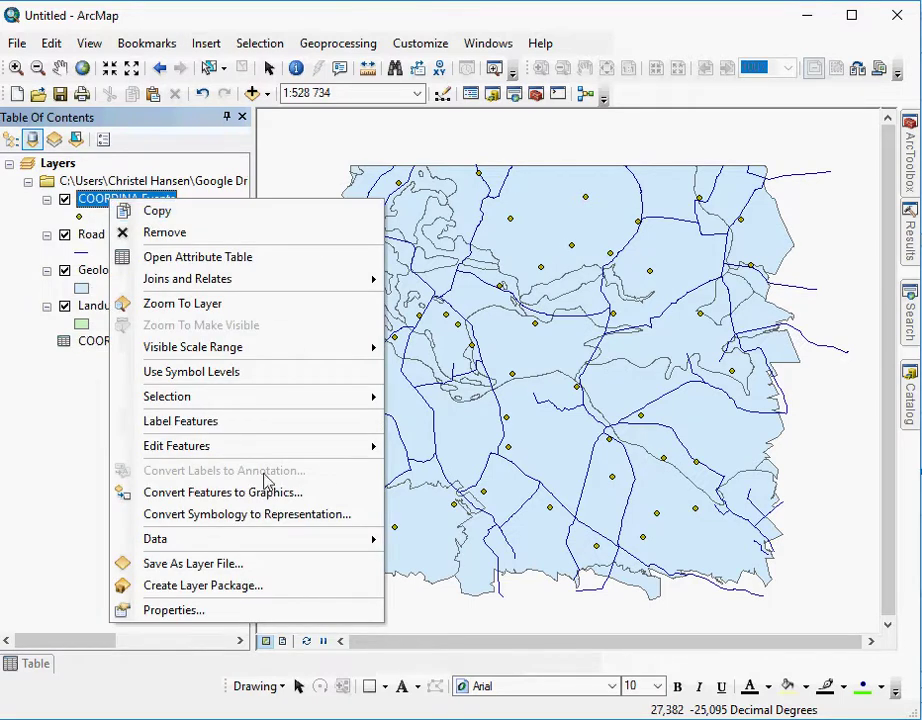
pyautogui.moveTo(289, 547)
pyautogui.click(457, 563)
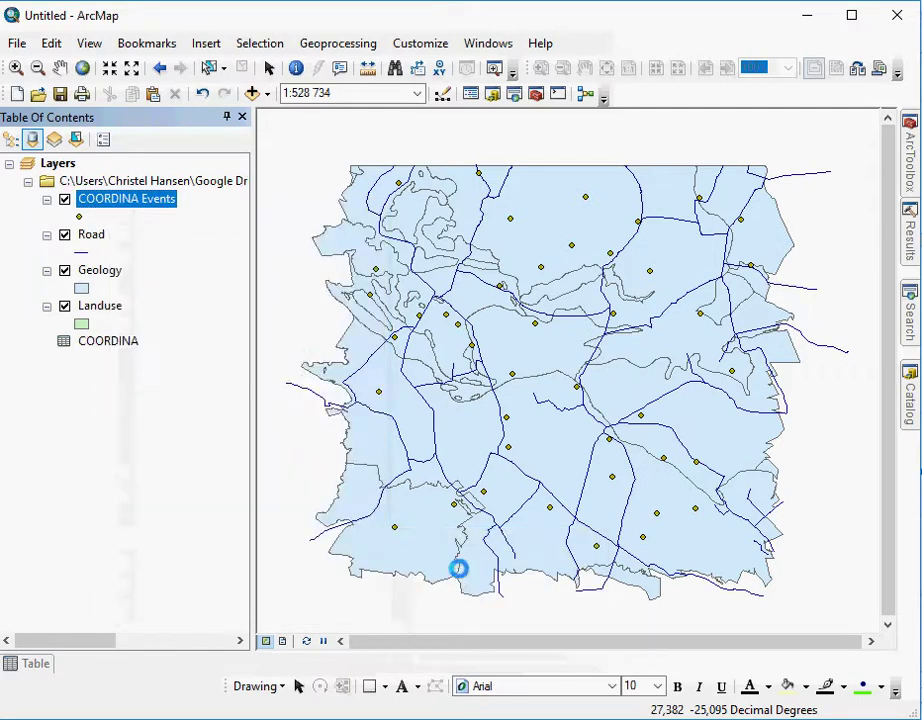
# Step: Save all features as the Boreholes_WGS84 shapefile in Practical_1_Data
pyautogui.click(627, 406)
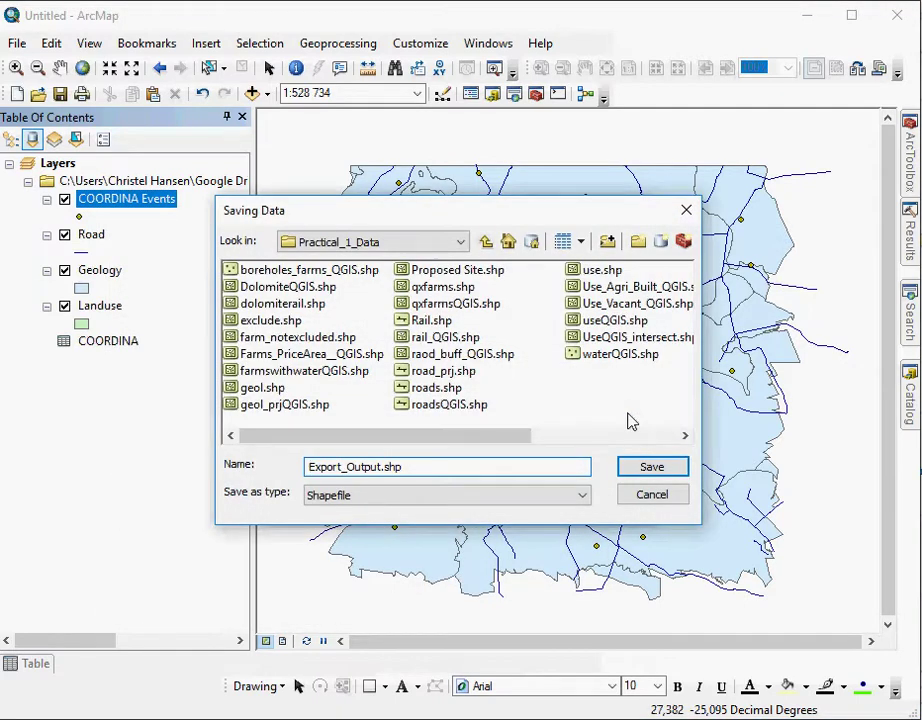
pyautogui.moveTo(477, 469); pyautogui.dragTo(264, 435)
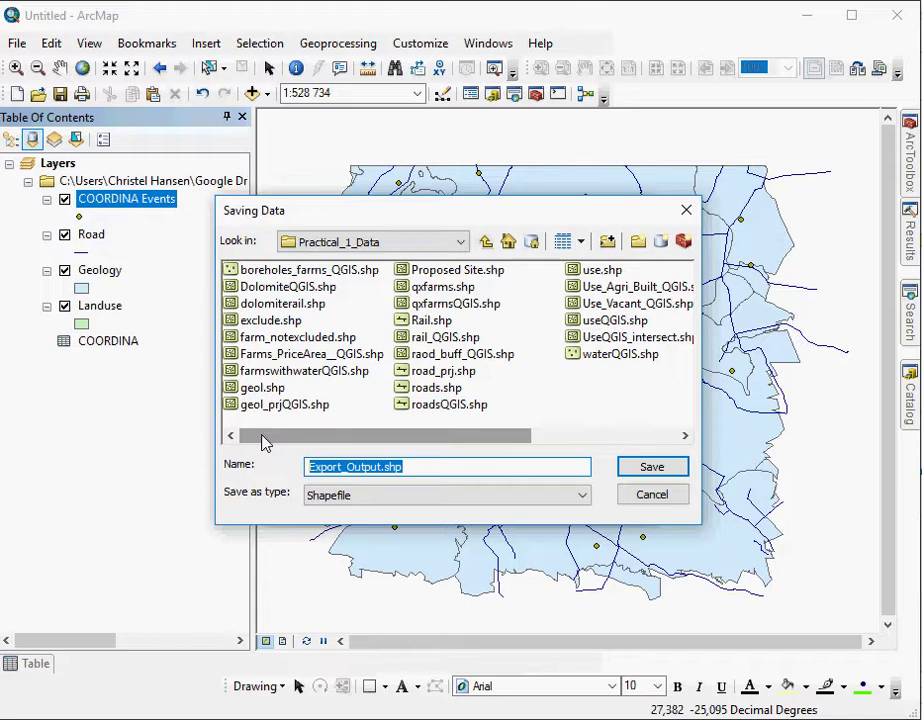
pyautogui.write('Boreholes_WGS84')
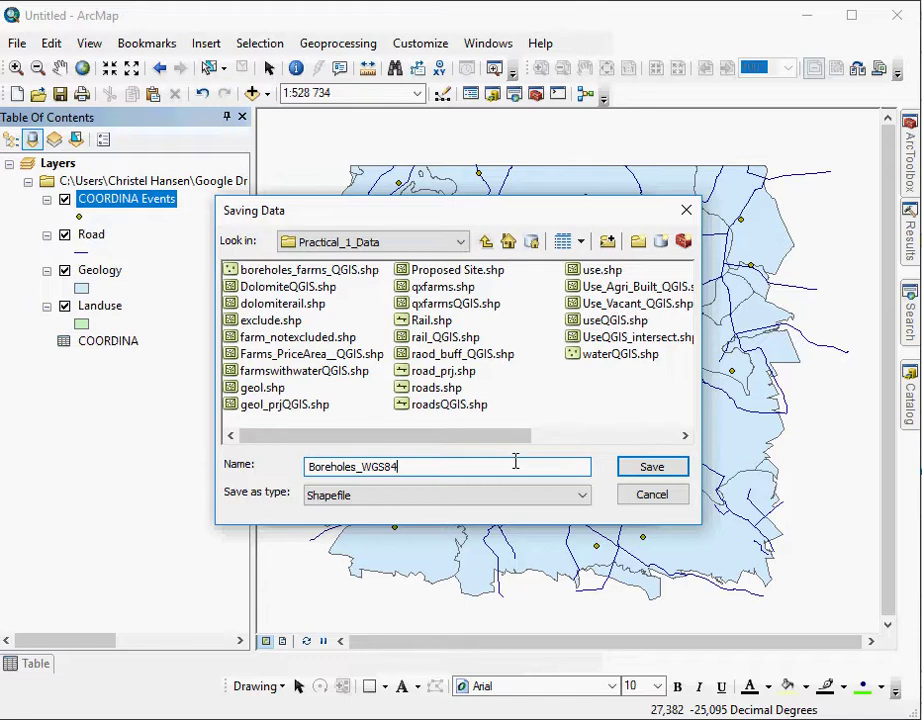
pyautogui.click(637, 468)
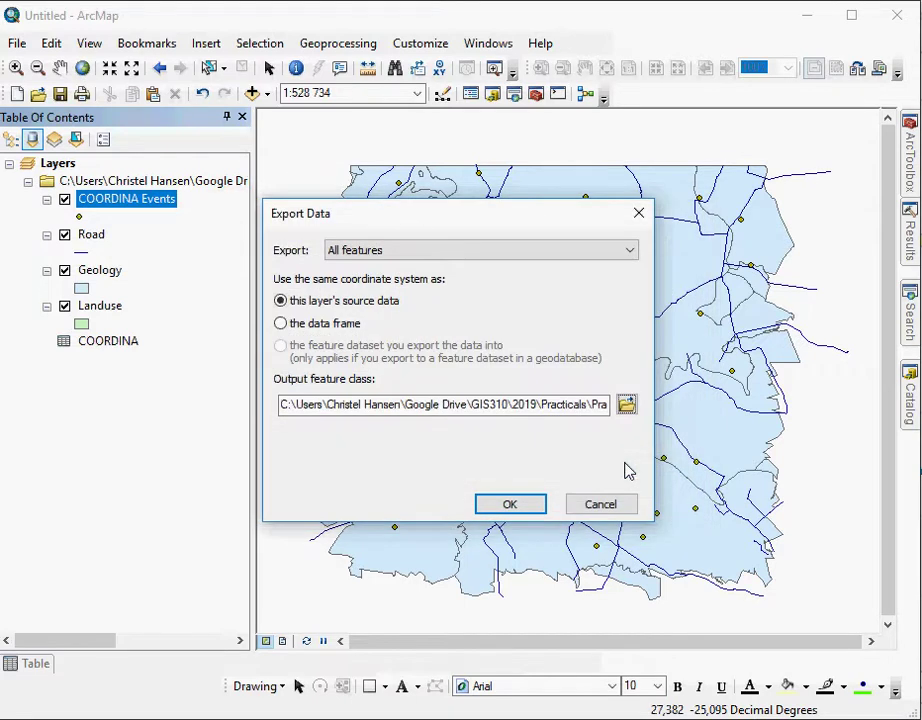
pyautogui.click(488, 506)
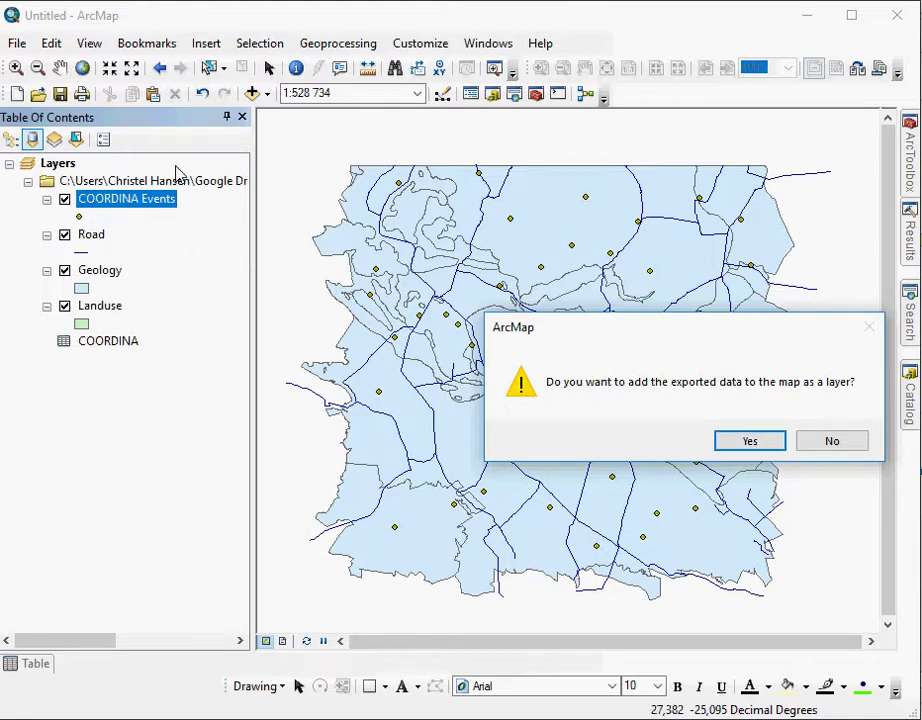
# Step: Add Boreholes_WGS84 to the map, then remove the COORDINA Events layer and the COORDINA table
pyautogui.click(776, 446)
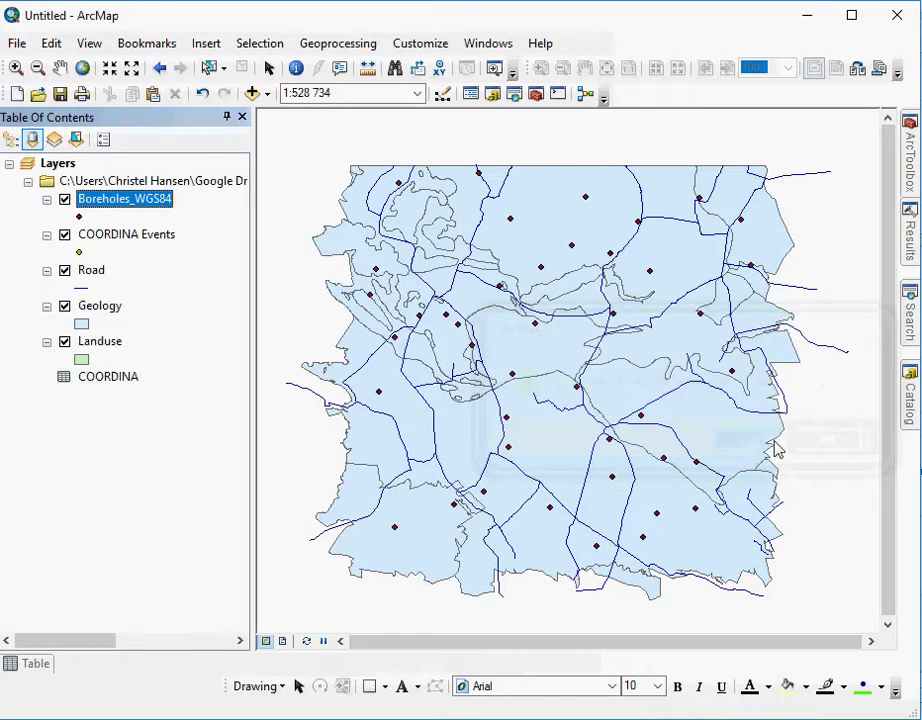
pyautogui.rightClick(160, 240)
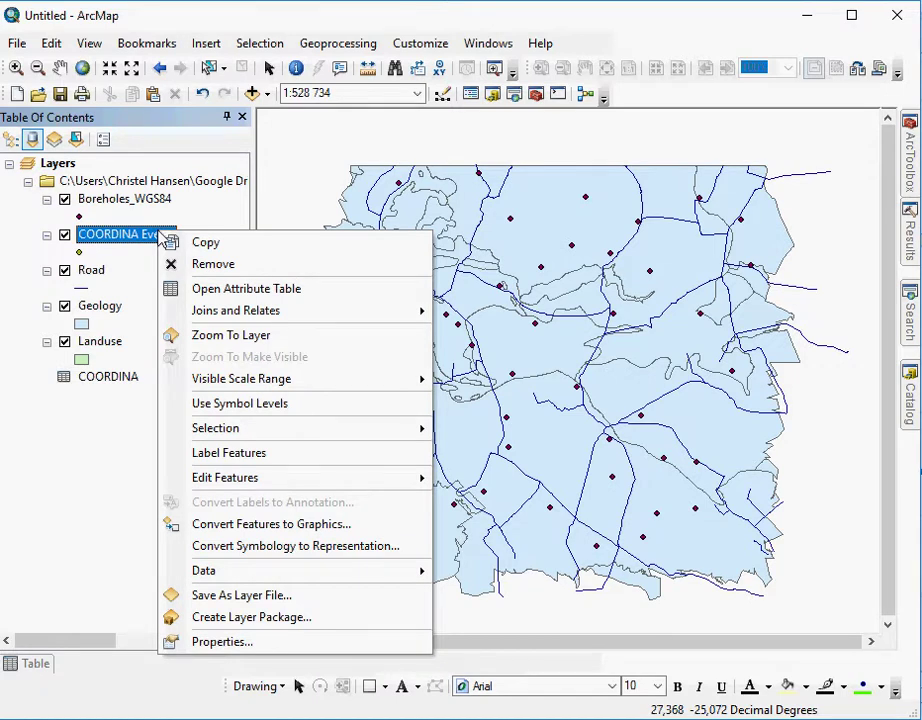
pyautogui.click(226, 266)
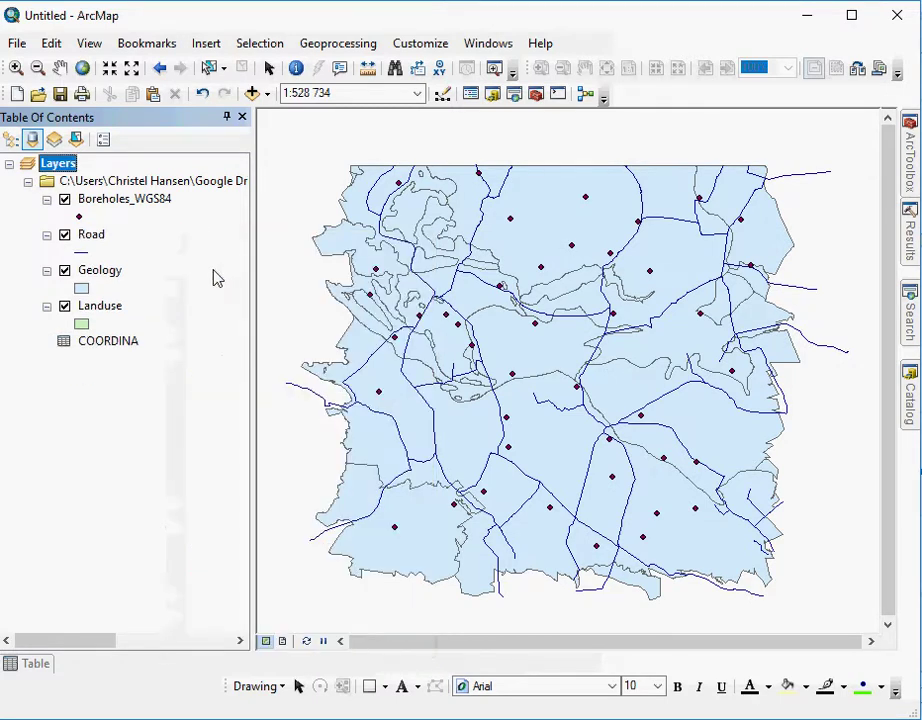
pyautogui.rightClick(115, 352)
pyautogui.click(196, 405)
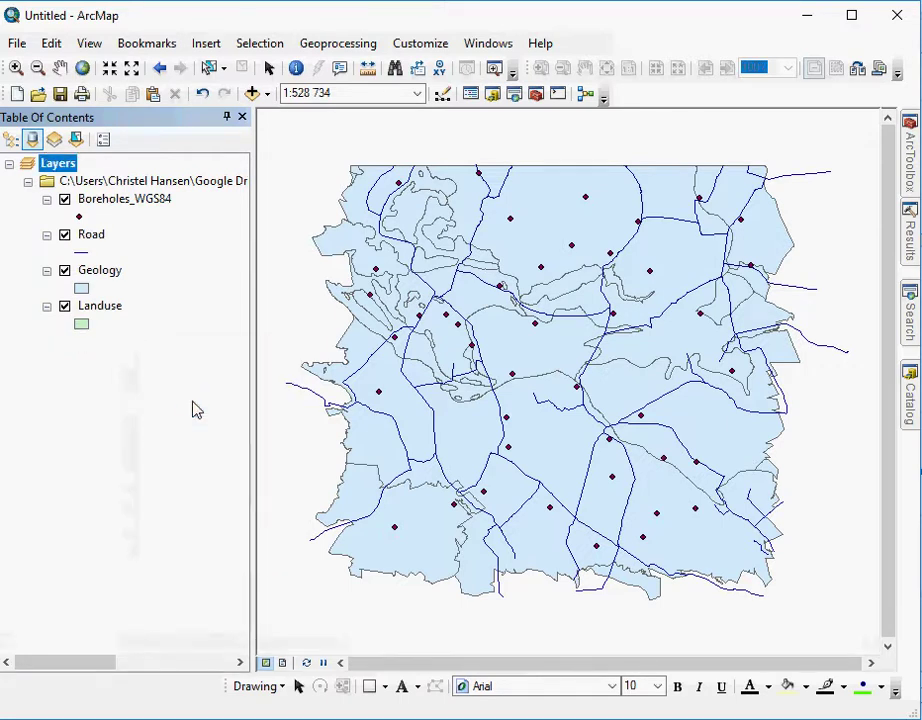